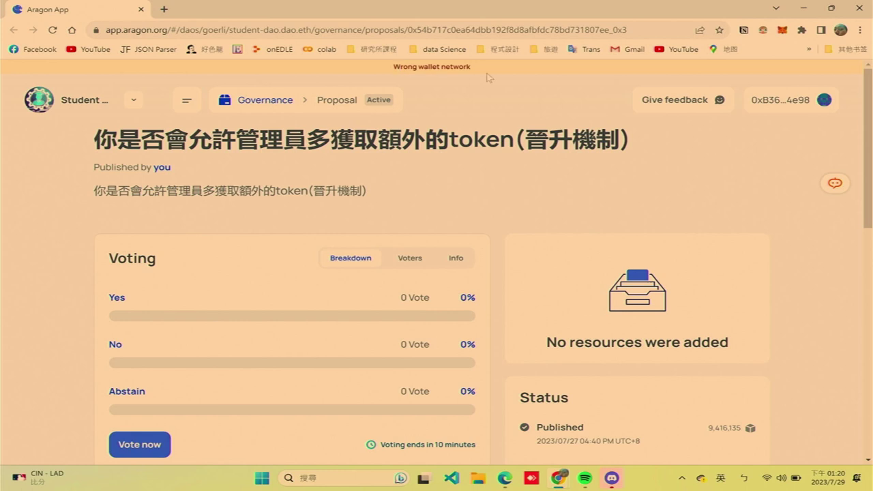
# - Open the MetaMask extension's unlock popup from the browser toolbar
pyautogui.click(782, 30)
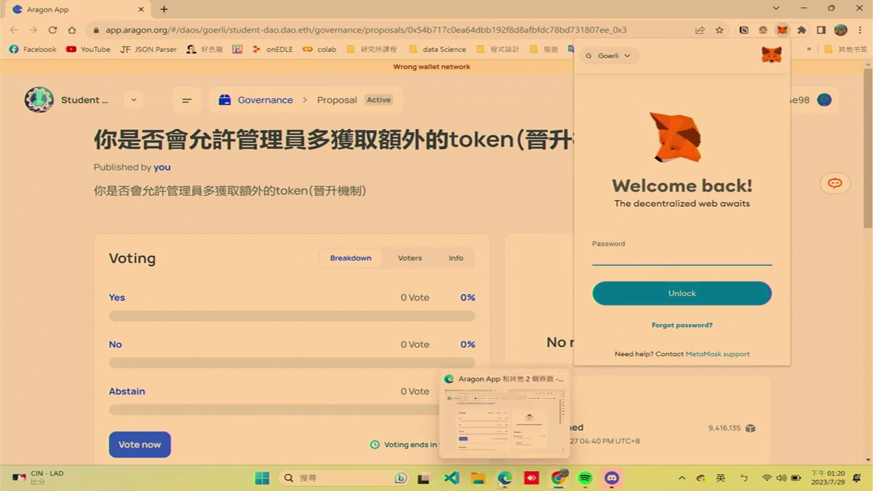
pyautogui.moveTo(557, 478)
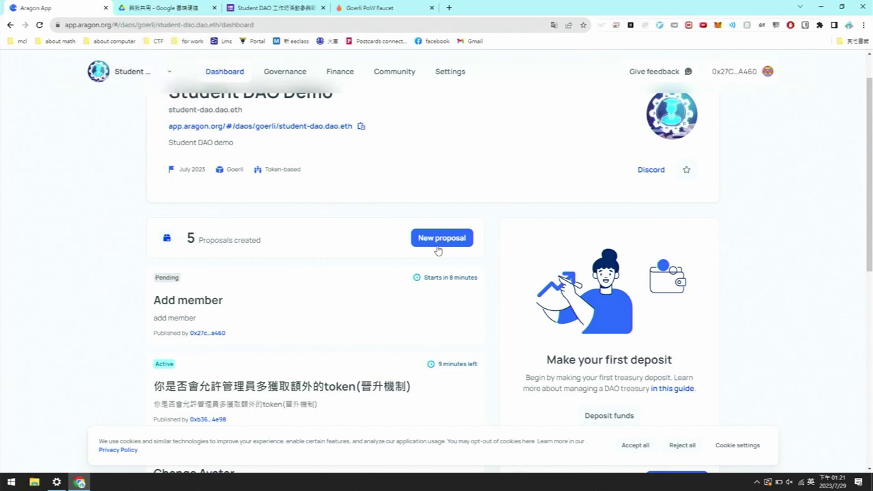
# - Scroll through the Student DAO Demo's five proposals and open the New proposal form
pyautogui.click(437, 247)
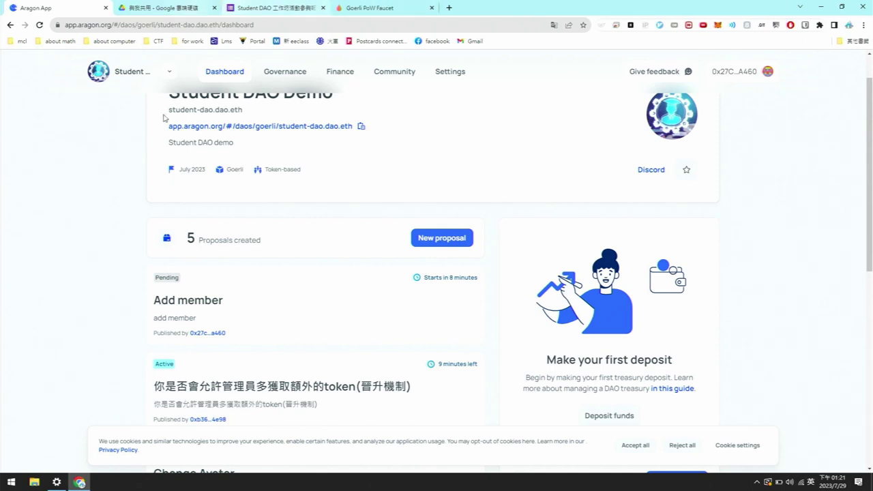
pyautogui.scroll(-1, 115, 138)
pyautogui.scroll(-2, 107, 157)
pyautogui.scroll(1, 109, 149)
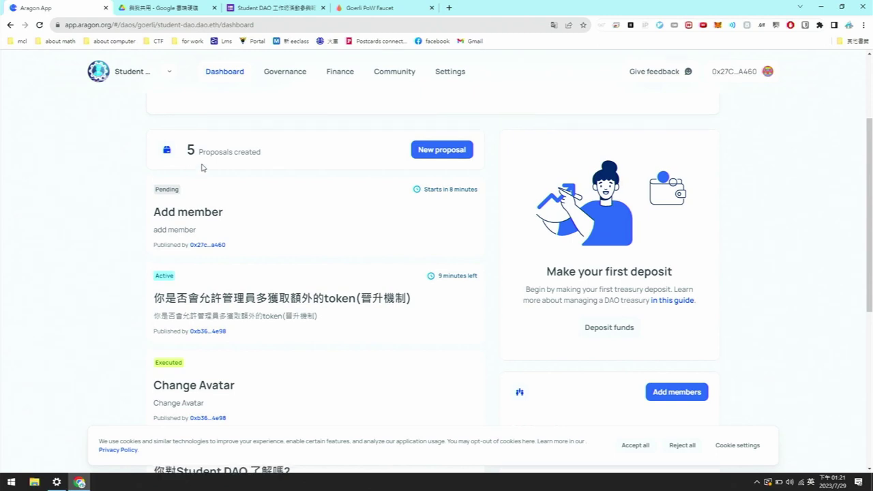
pyautogui.scroll(3, 204, 168)
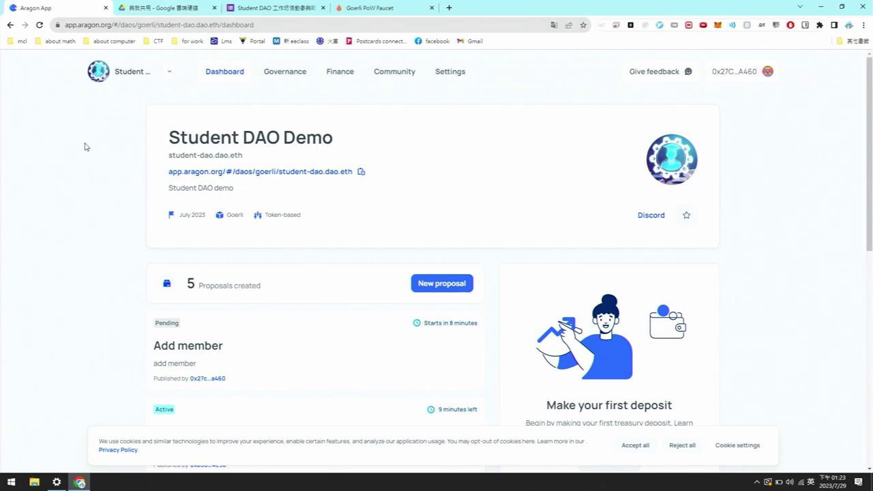
pyautogui.scroll(-5, 249, 141)
pyautogui.scroll(-1, 251, 138)
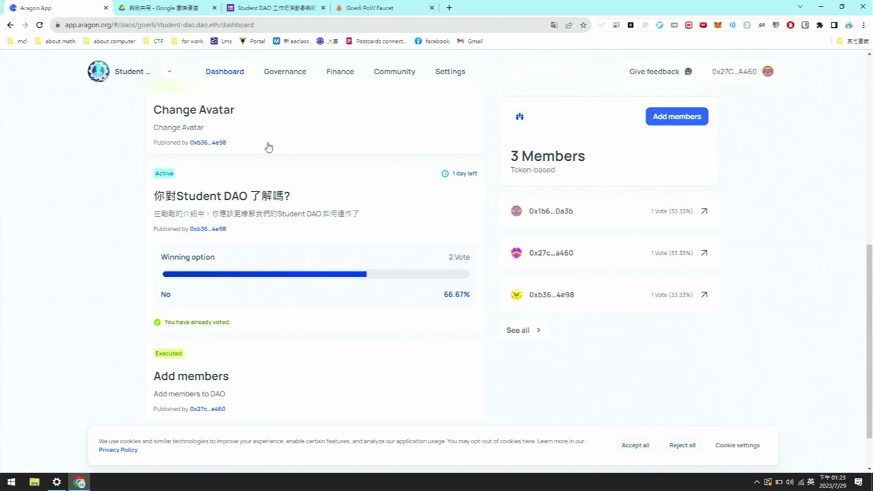
pyautogui.scroll(4, 249, 129)
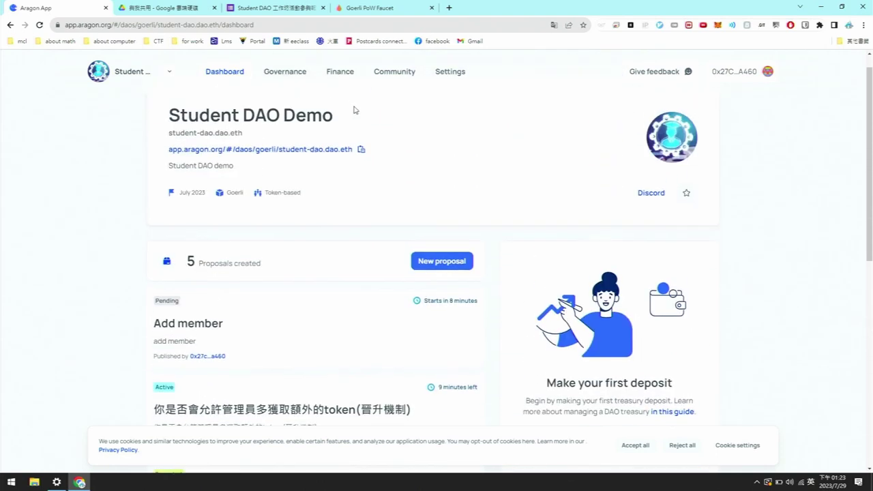
pyautogui.scroll(-1, 356, 251)
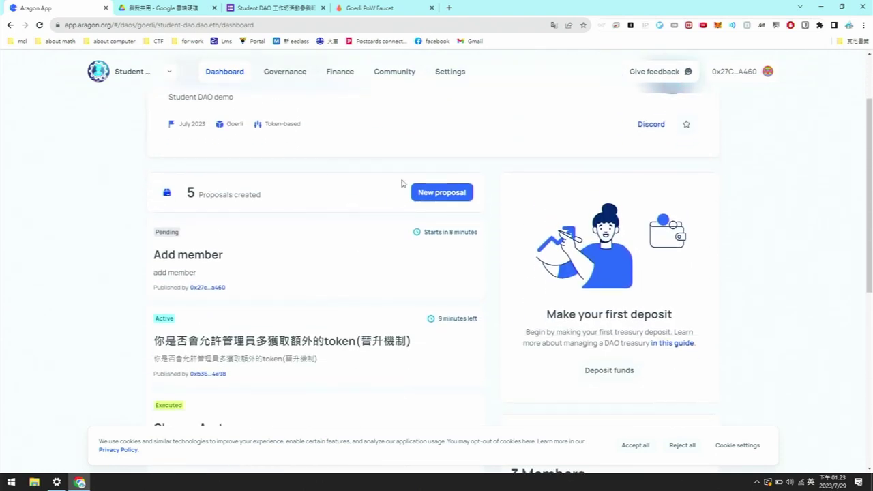
pyautogui.click(439, 191)
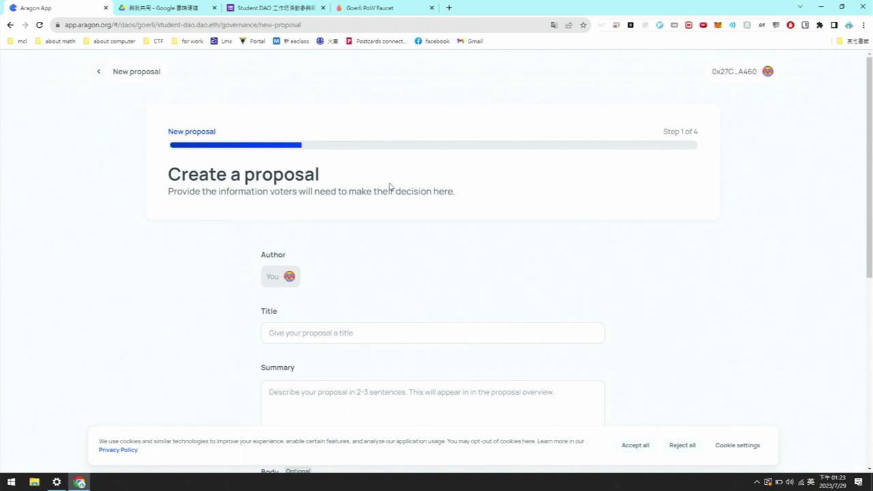
# - Enter 'Test' as the proposal title, summary and body, and move to voting settings
pyautogui.scroll(-2, 411, 186)
pyautogui.click(332, 191)
pyautogui.write('Test')
pyautogui.click(299, 253)
pyautogui.scroll(-2, 273, 225)
pyautogui.write('Test')
pyautogui.scroll(-3, 273, 211)
pyautogui.click(291, 185)
pyautogui.write('Test')
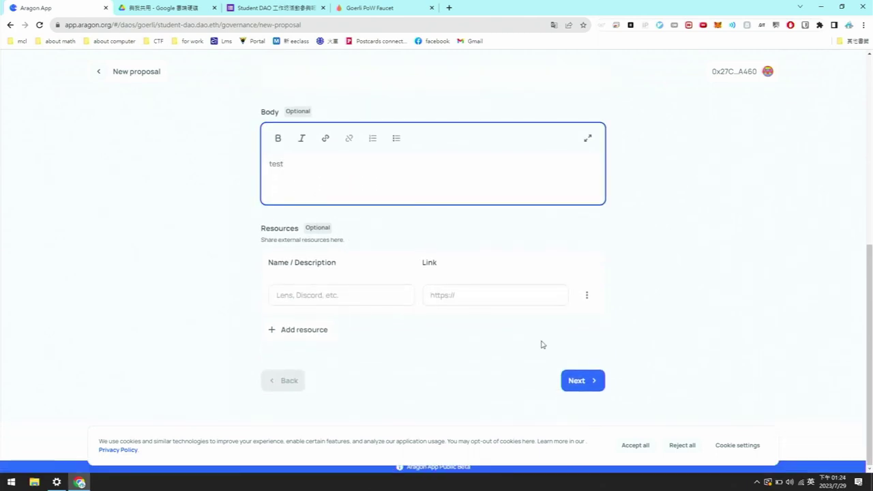
pyautogui.click(576, 380)
# - Accept the default Yes/No/Abstain vote starting now for 1 hour
pyautogui.scroll(-1, 303, 228)
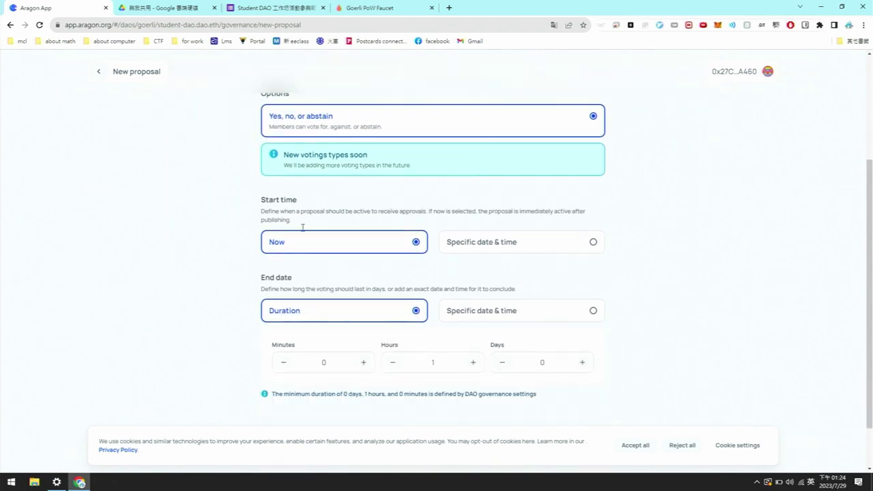
pyautogui.scroll(1, 303, 228)
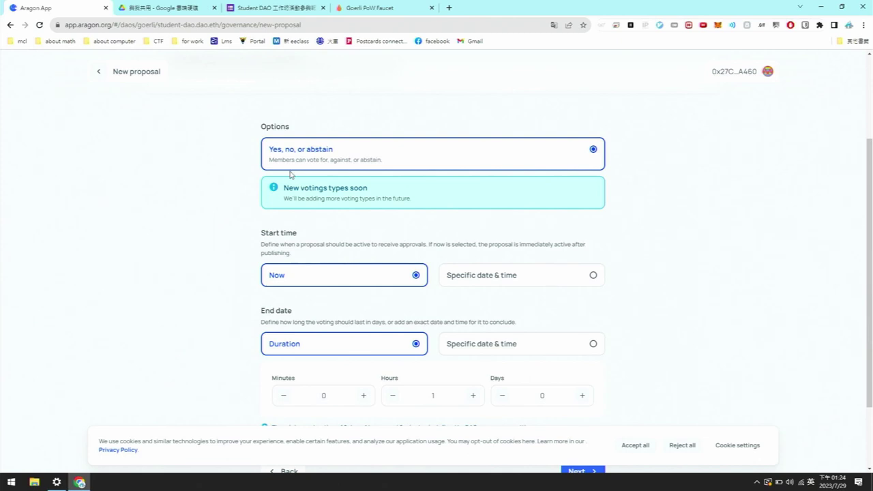
pyautogui.scroll(-2, 285, 181)
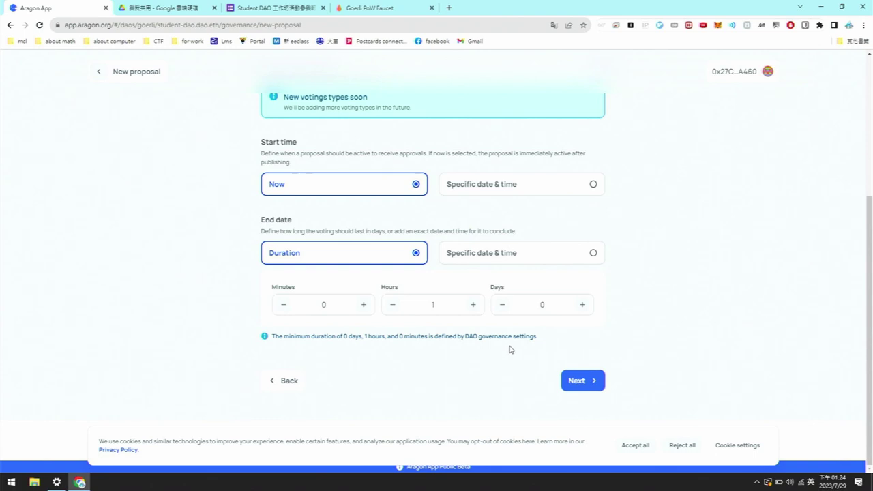
pyautogui.click(571, 384)
# - Add a Mint tokens action to run if the vote passes with Yes
pyautogui.scroll(-1, 377, 260)
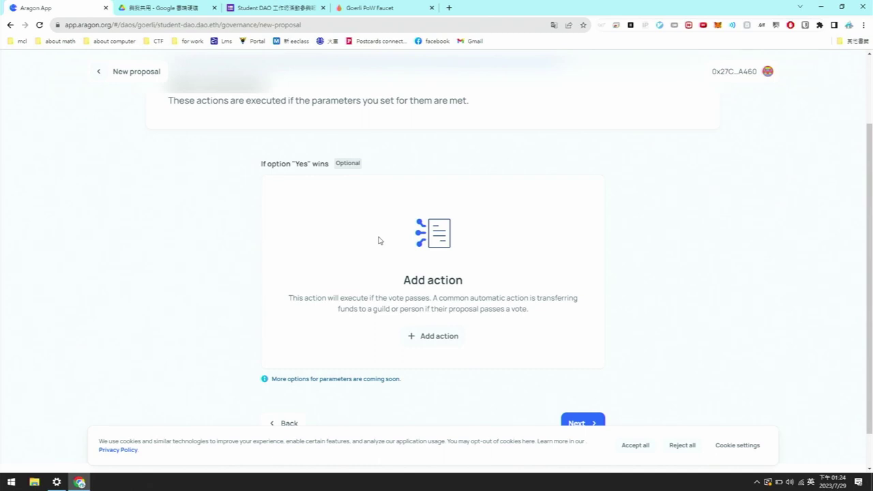
pyautogui.scroll(-1, 409, 168)
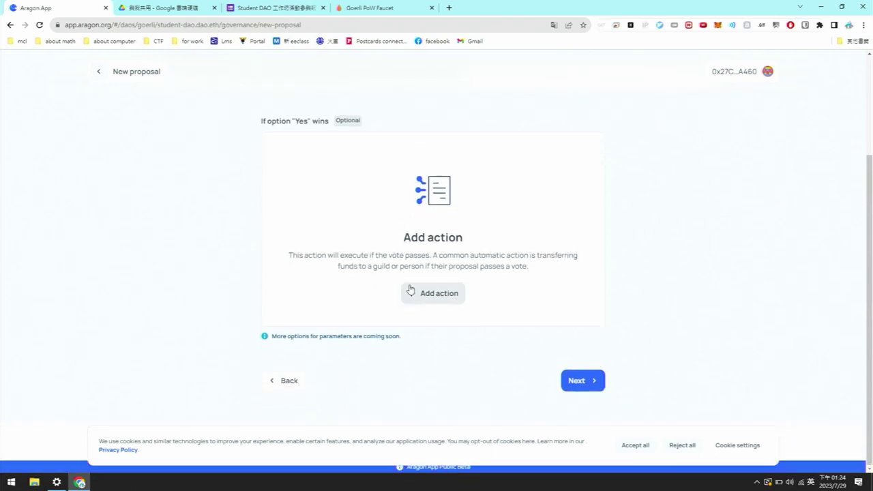
pyautogui.click(420, 294)
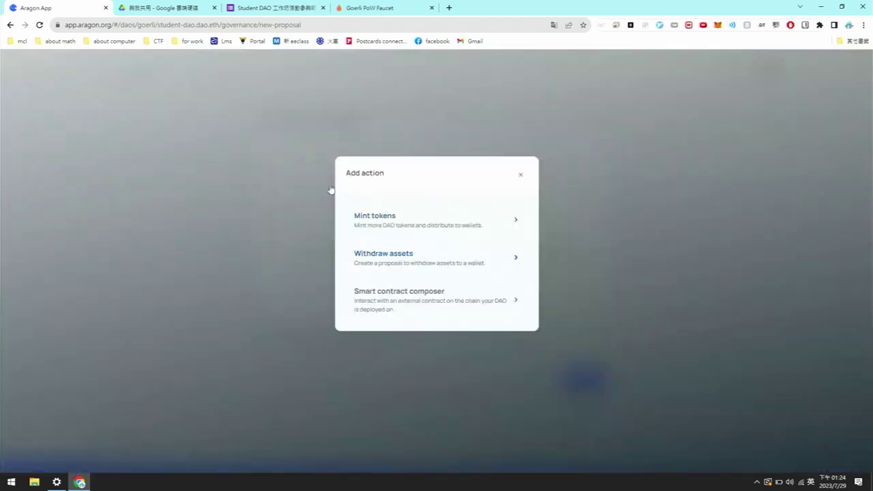
pyautogui.click(367, 229)
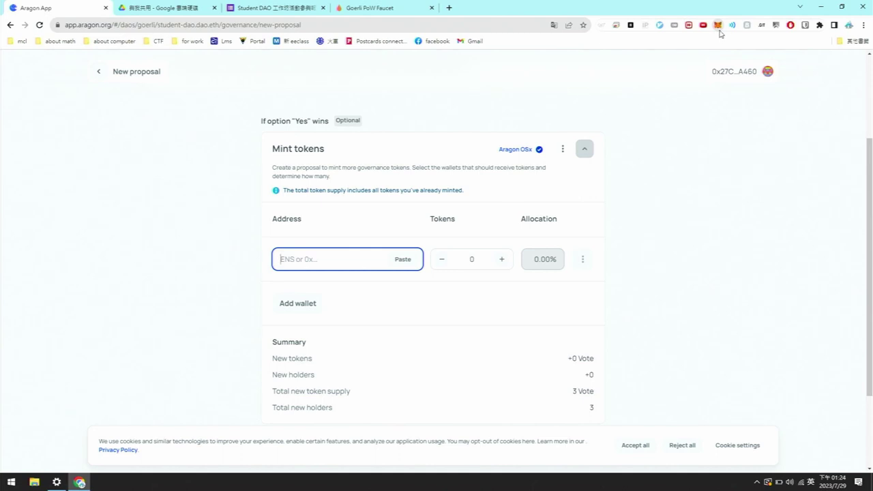
# - Show the connected wallet's account panel
pyautogui.scroll(-2, 748, 95)
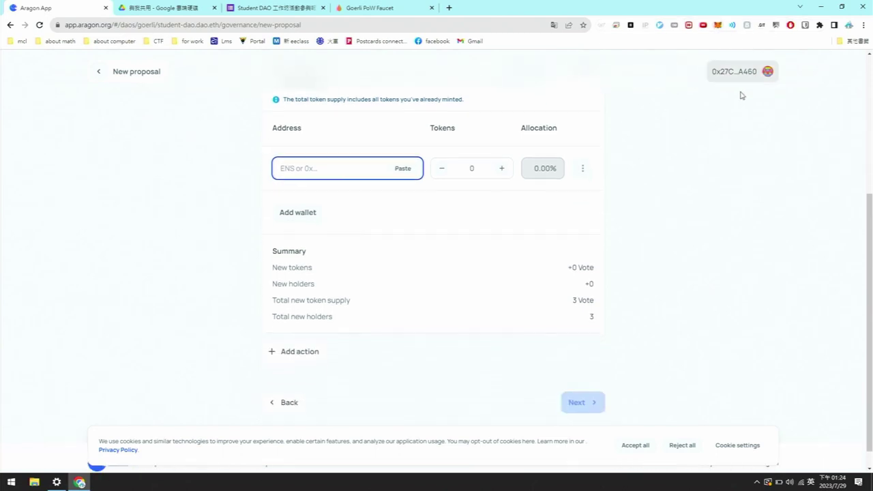
pyautogui.scroll(3, 748, 95)
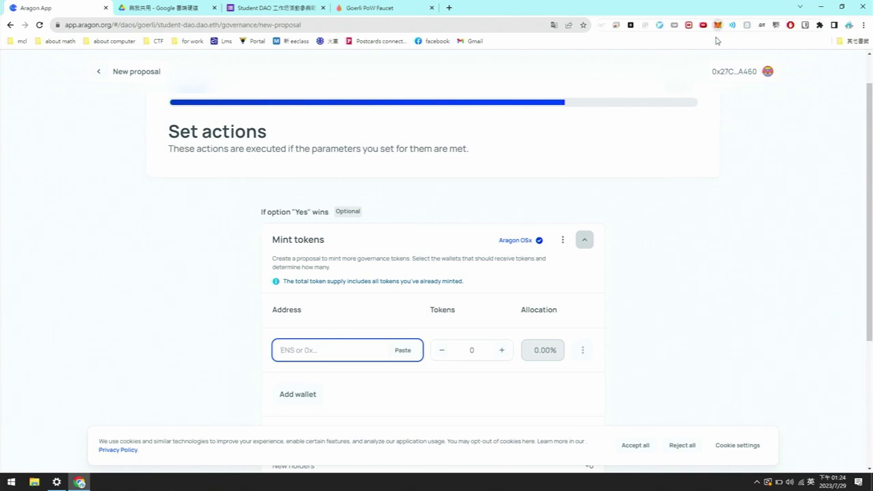
pyautogui.click(741, 75)
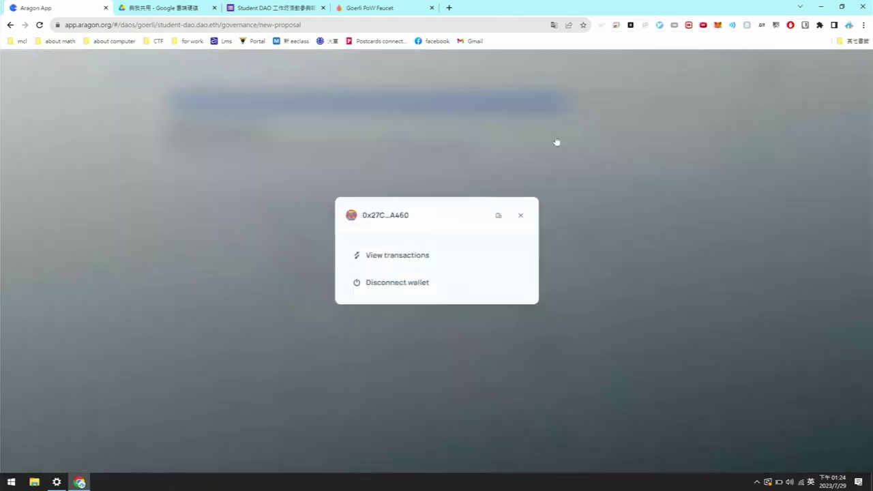
# - Copy the connected wallet address and paste it as the mint recipient
pyautogui.click(499, 215)
pyautogui.click(342, 351)
pyautogui.hotkey('ctrl', 'v')
pyautogui.scroll(-1, 441, 233)
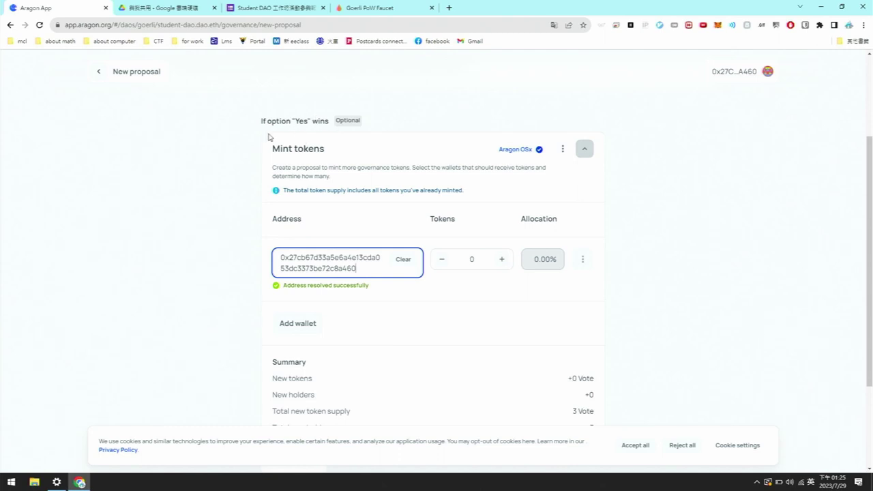
# - Raise the tokens to mint to 10, bringing total supply to 13 Vote
pyautogui.click(492, 262)
pyautogui.click(501, 263)
pyautogui.click(501, 263)
pyautogui.click(502, 264)
pyautogui.click(501, 263)
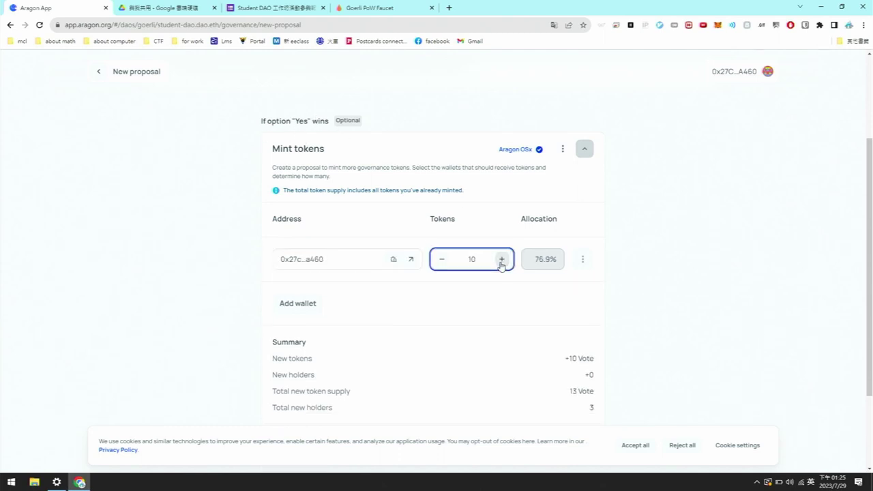
pyautogui.scroll(-2, 459, 196)
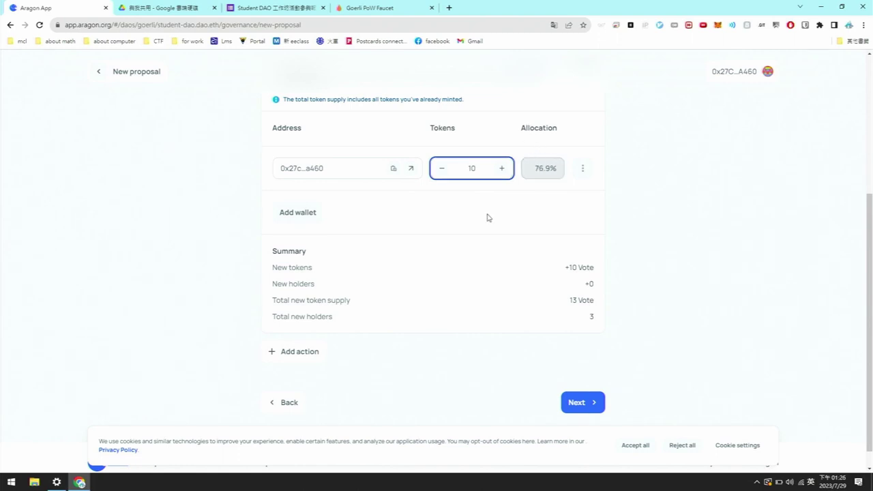
pyautogui.scroll(-1, 478, 232)
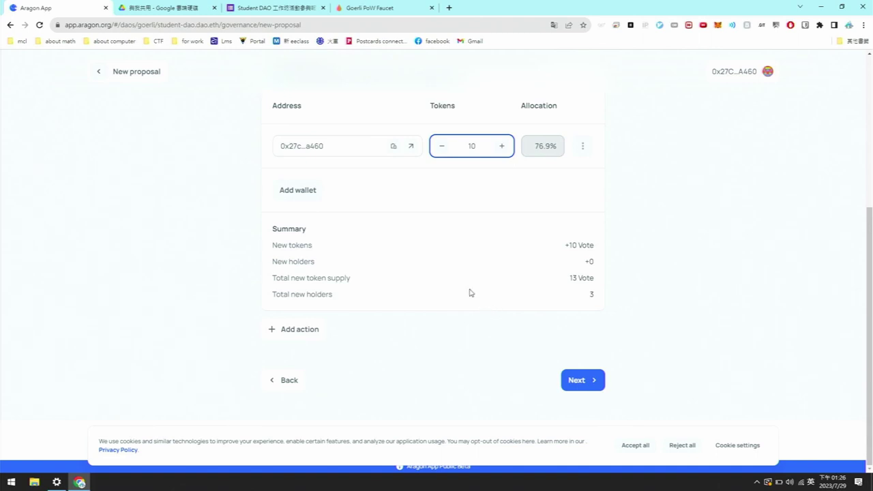
pyautogui.scroll(1, 318, 155)
pyautogui.scroll(-2, 374, 193)
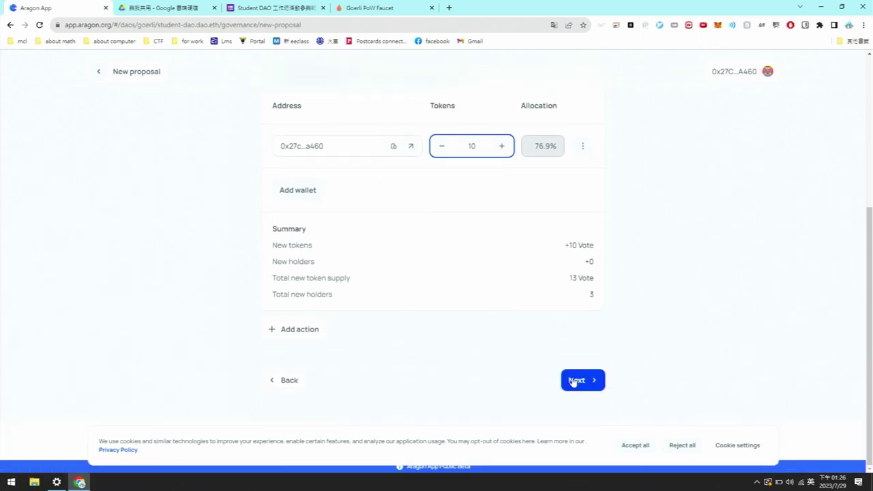
# - Review the Test proposal and publish it to see the ~0.000722 ETH gas estimate
pyautogui.click(573, 382)
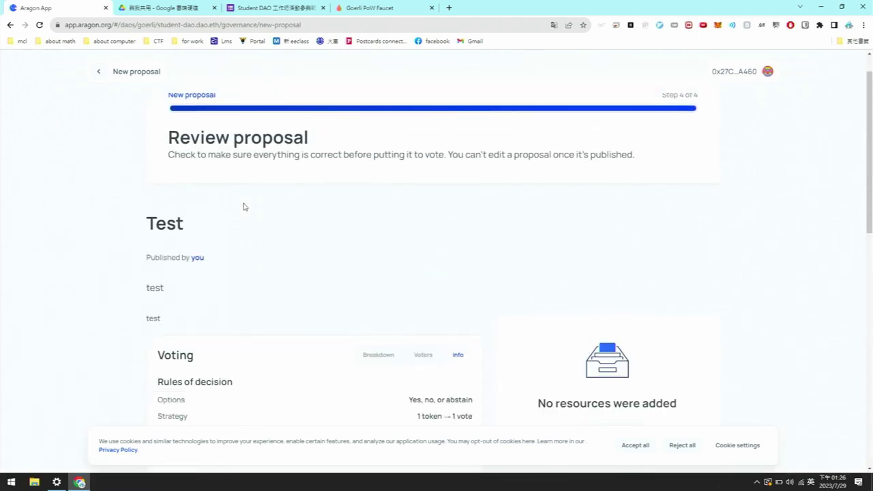
pyautogui.scroll(-5, 254, 199)
pyautogui.scroll(-5, 399, 253)
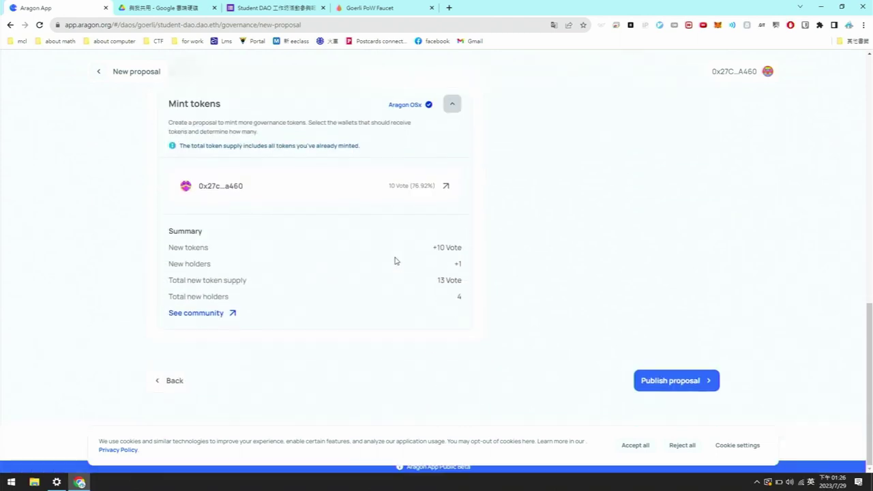
pyautogui.click(646, 380)
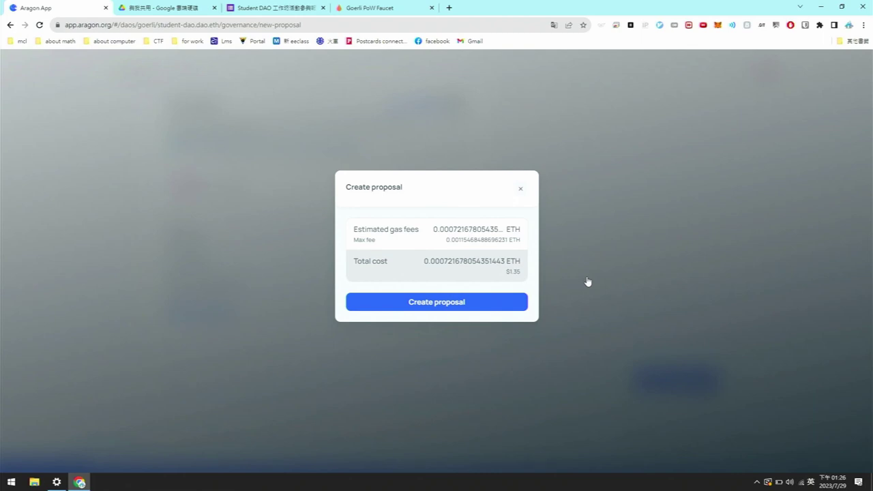
# - Check the estimated gas fee and confirm Create proposal in the modal
pyautogui.moveTo(433, 230); pyautogui.dragTo(510, 231)
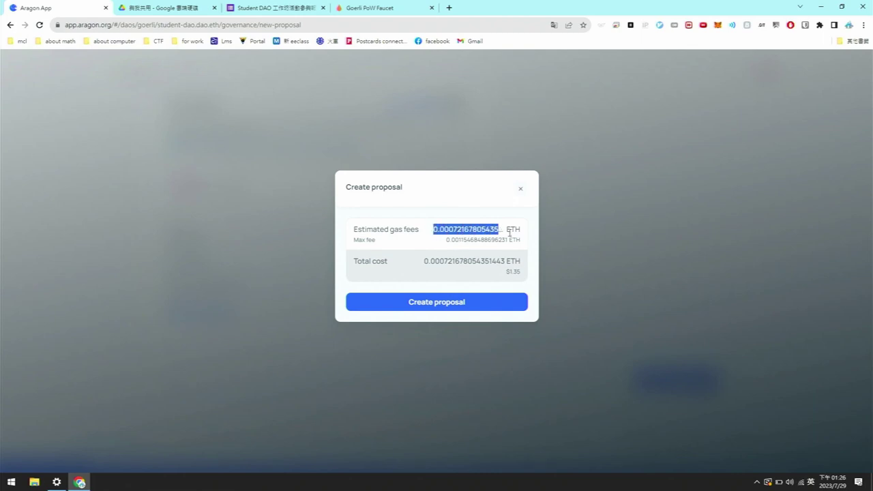
pyautogui.click(509, 231)
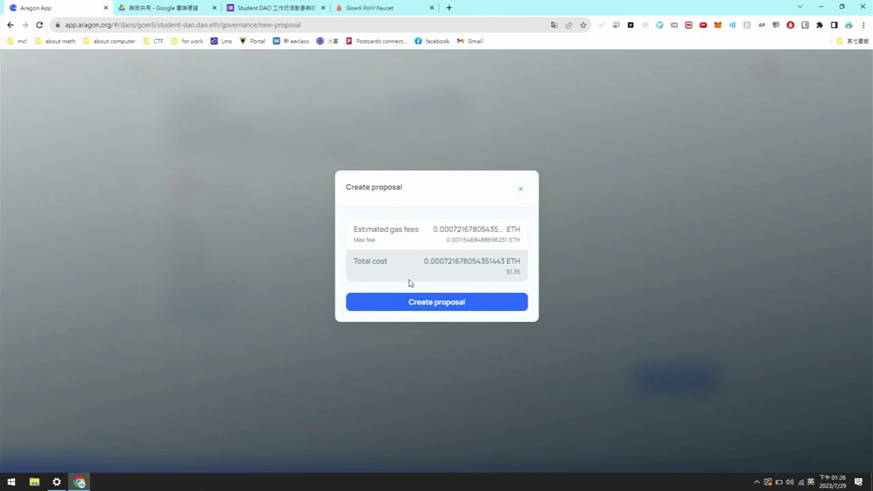
pyautogui.click(403, 301)
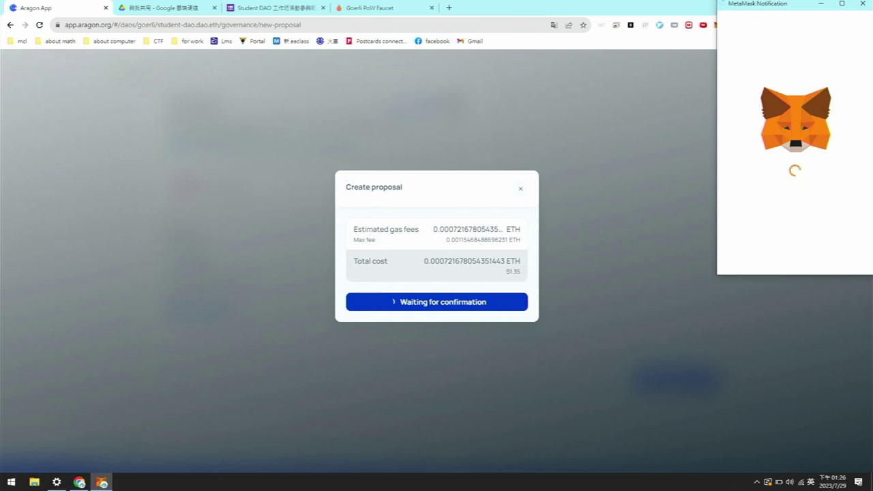
# - Inspect the MetaMask Create Proposal request's 0.0007816 GoerliETH estimated gas
pyautogui.moveTo(756, 4); pyautogui.dragTo(728, 19)
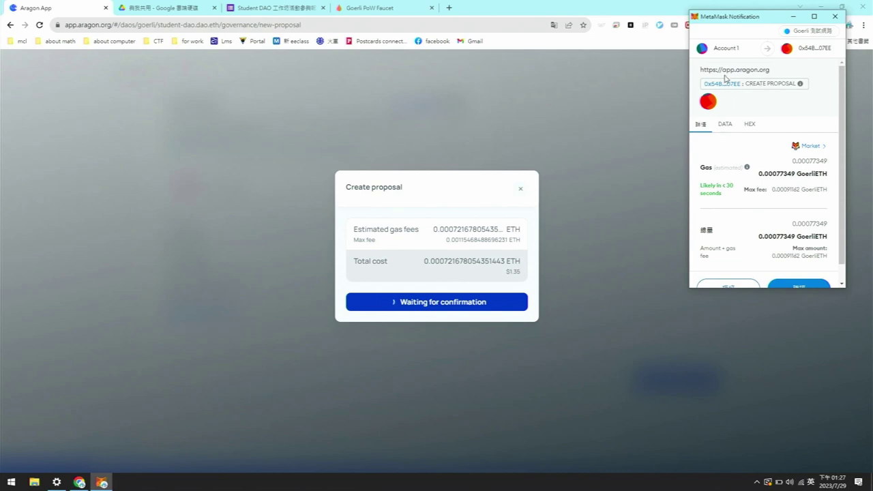
pyautogui.scroll(-1, 757, 85)
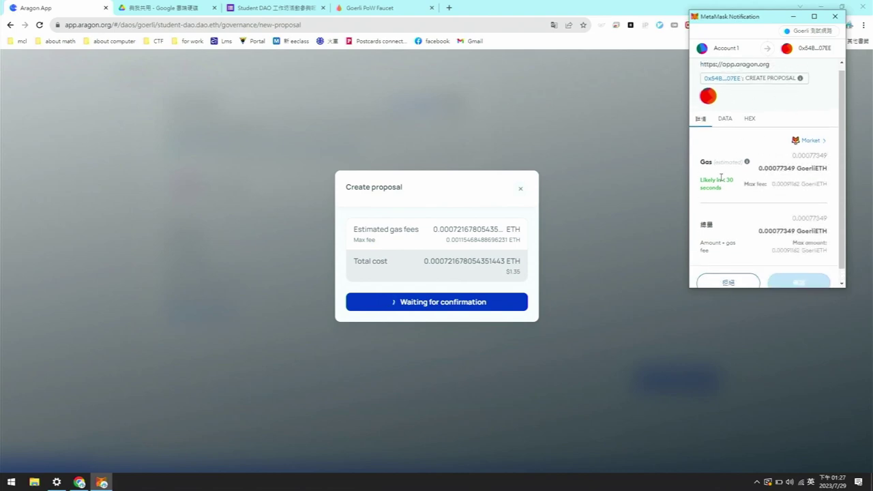
pyautogui.tripleClick(746, 167)
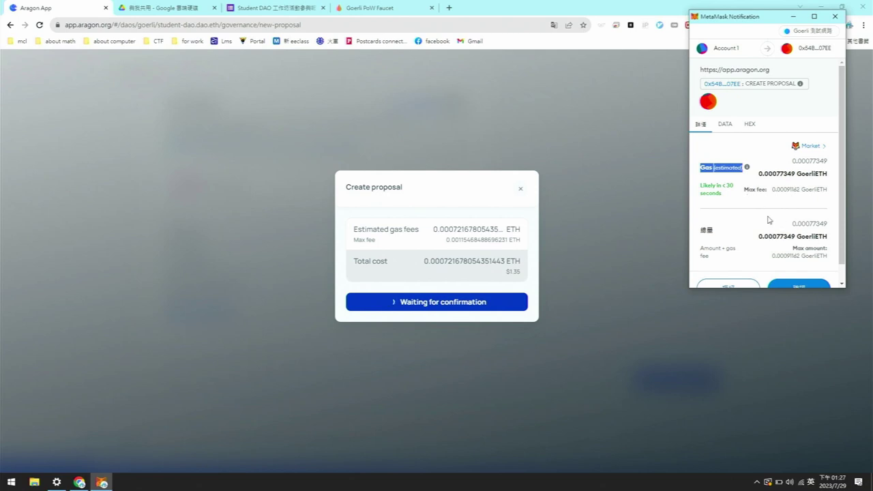
pyautogui.scroll(-1, 794, 198)
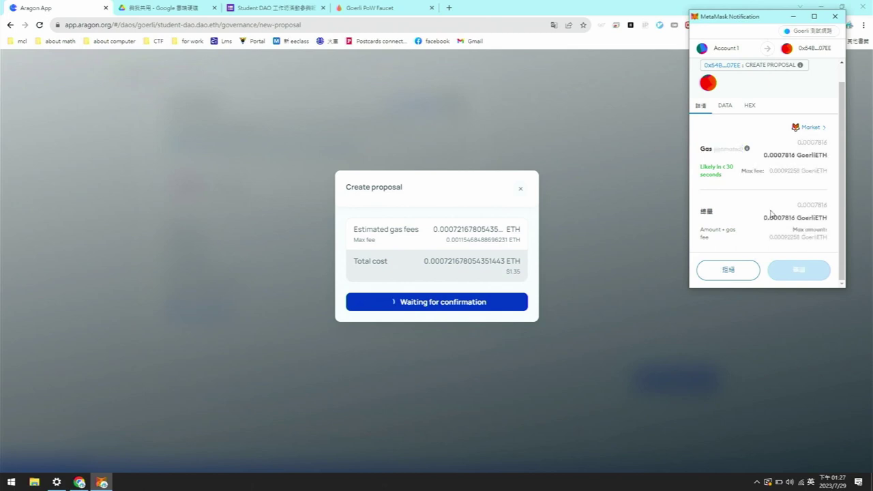
# - Confirm (確認) the Create Proposal transaction in MetaMask
pyautogui.click(791, 271)
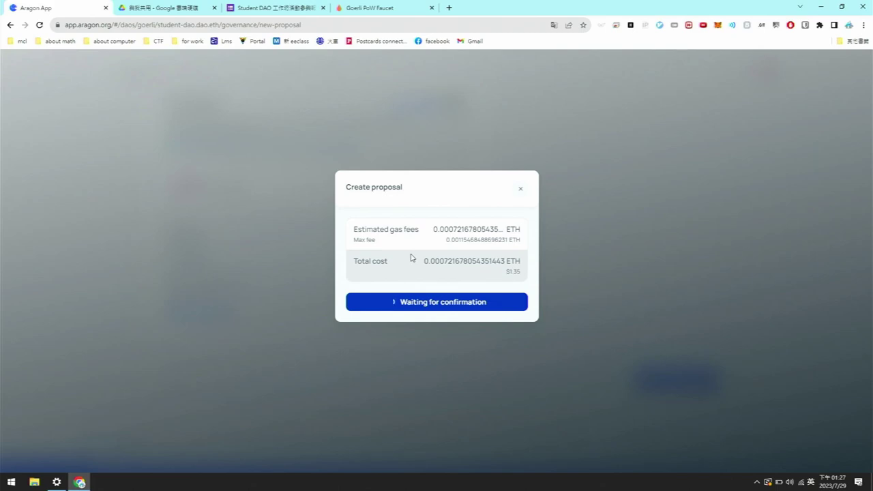
# - Close the aragon.org guide tab opened from Drive, open a blank tab, and return to Aragon App
pyautogui.click(167, 8)
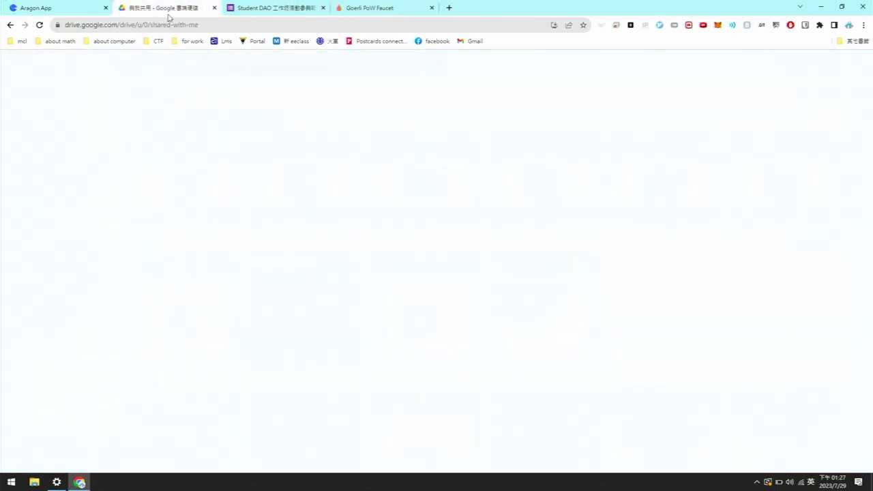
pyautogui.click(169, 25)
pyautogui.write('ara')
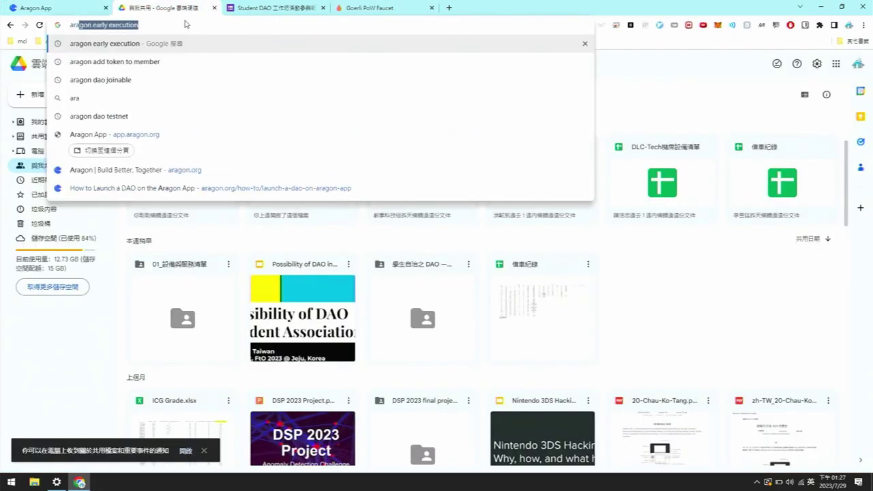
pyautogui.click(99, 188)
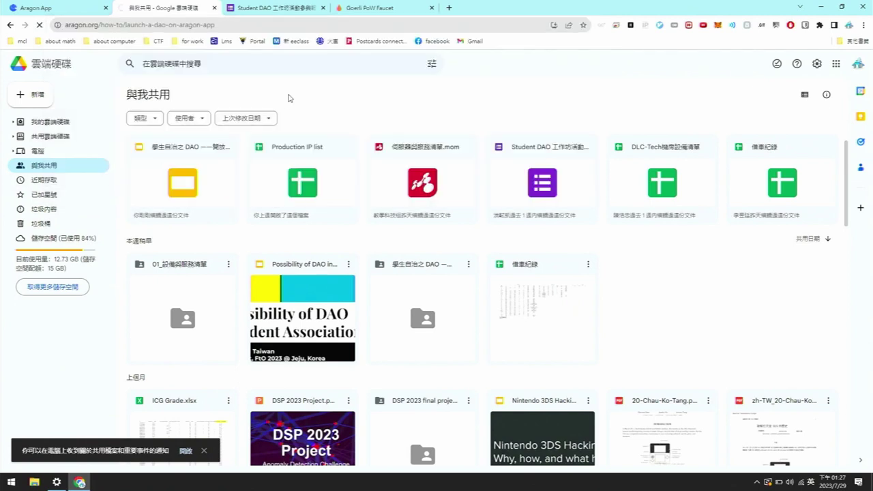
pyautogui.hotkey('ctrl', 'w')
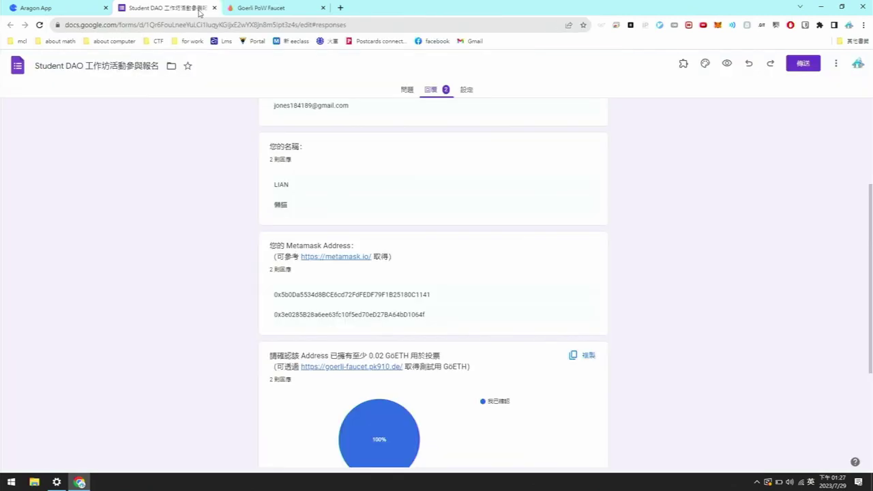
pyautogui.click(340, 8)
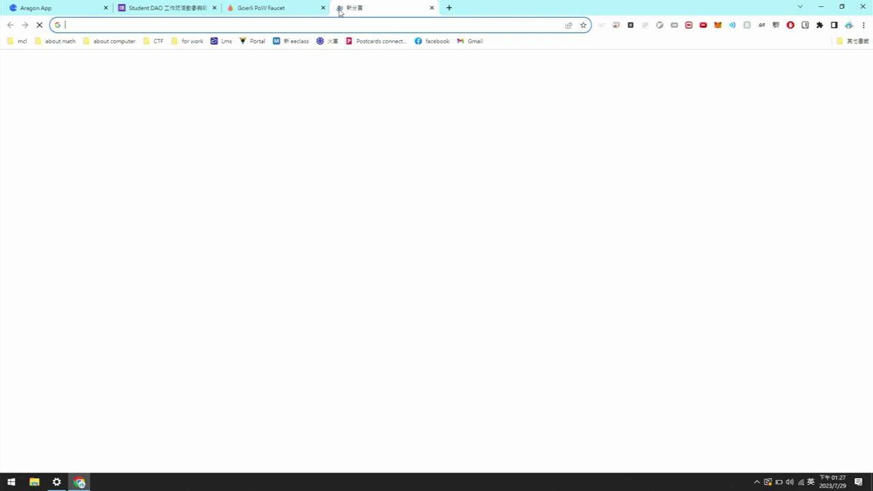
pyautogui.click(36, 7)
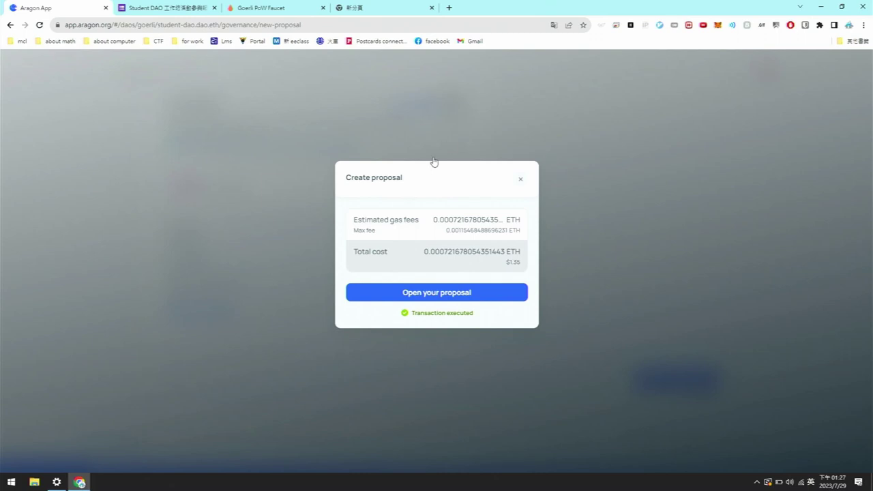
# - Review the published Test proposal (0 of 3 votes, voting opens 01:36 PM), then go back to Governance
pyautogui.click(423, 294)
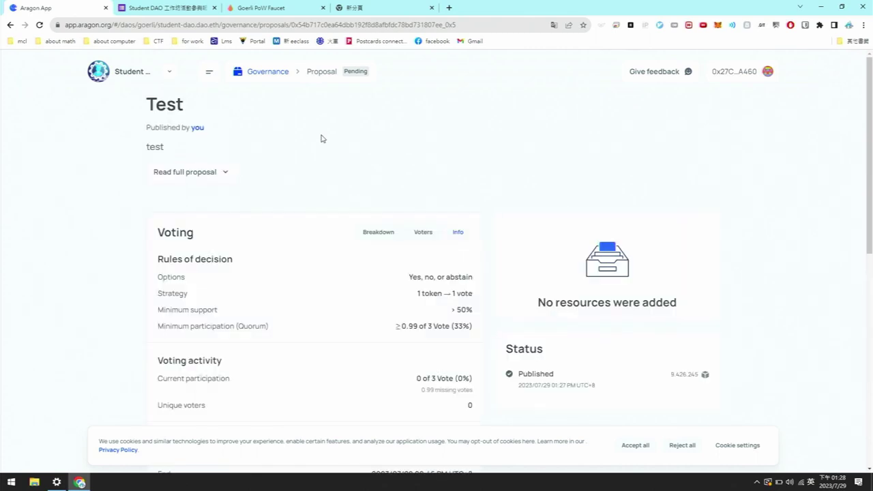
pyautogui.scroll(-3, 327, 162)
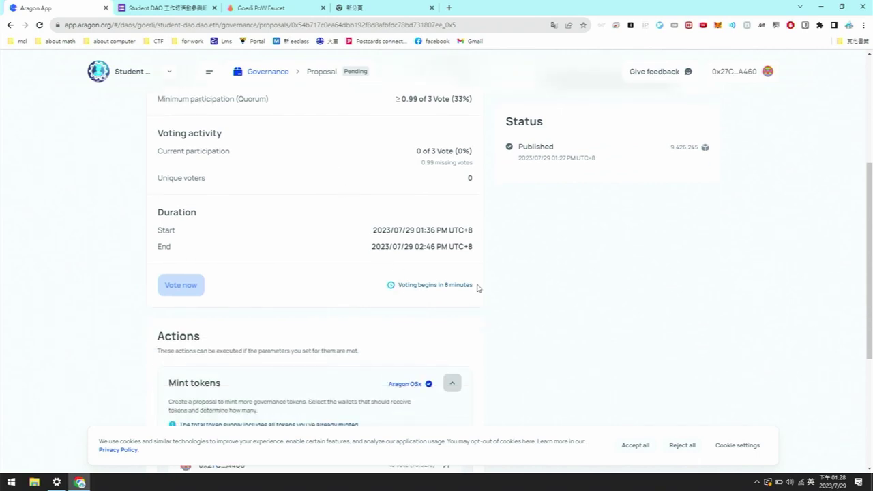
pyautogui.scroll(-2, 353, 249)
pyautogui.scroll(1, 333, 193)
pyautogui.scroll(5, 331, 190)
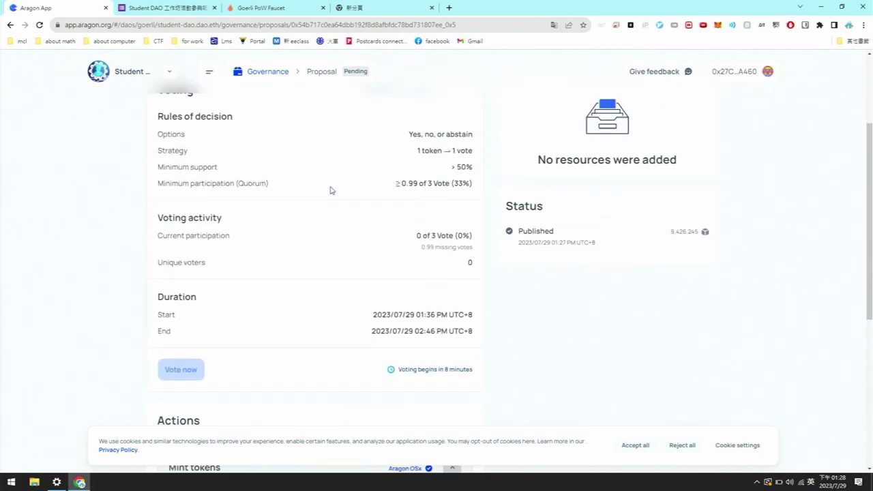
pyautogui.scroll(-1, 318, 247)
pyautogui.scroll(1, 279, 220)
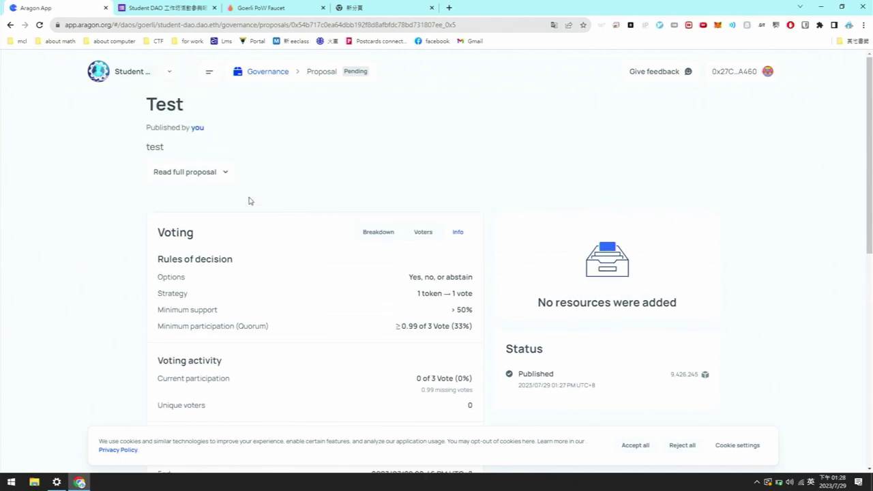
pyautogui.click(260, 74)
# - Go from the DAO dashboard to the Governance proposals list showing the pending Test proposal
pyautogui.click(240, 81)
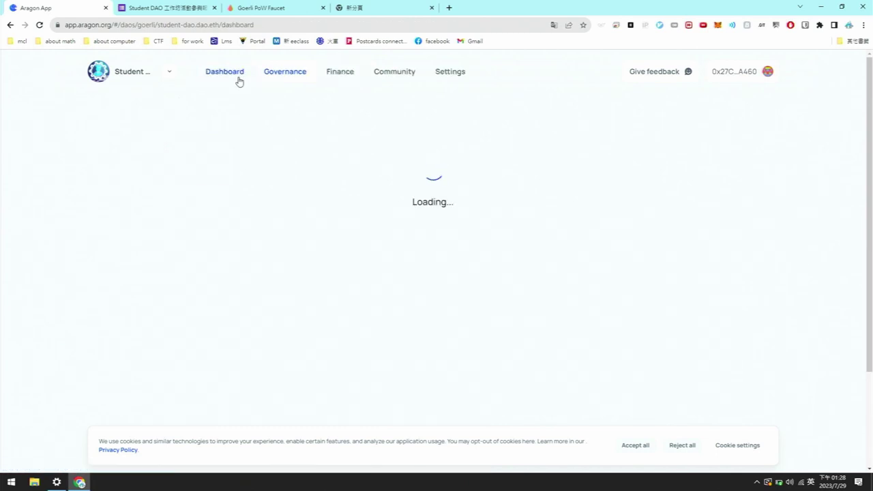
pyautogui.scroll(-2, 289, 150)
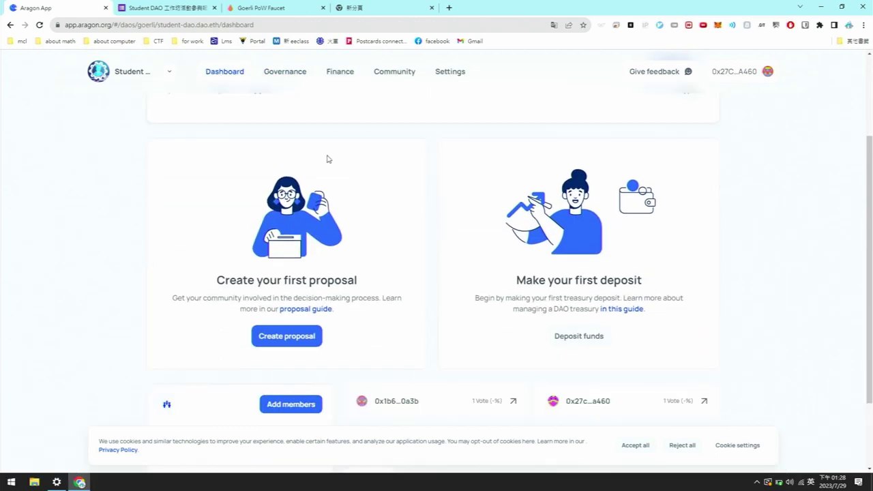
pyautogui.scroll(-2, 327, 160)
pyautogui.scroll(5, 329, 162)
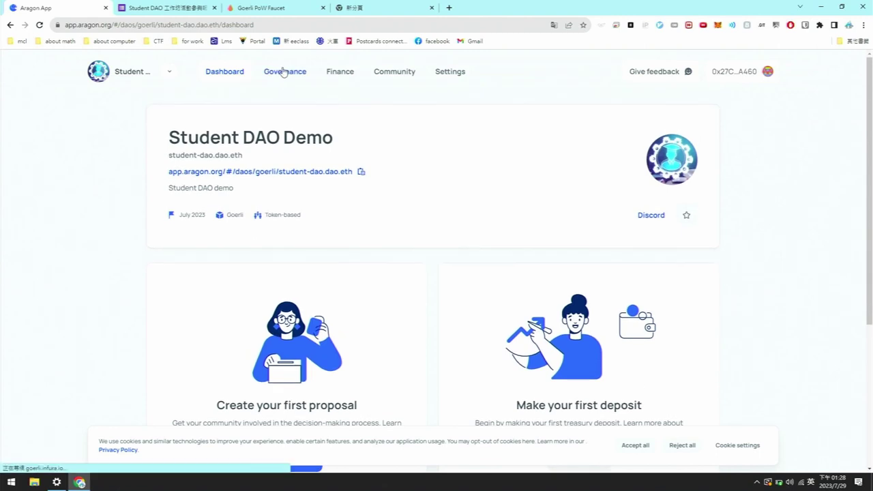
pyautogui.click(285, 72)
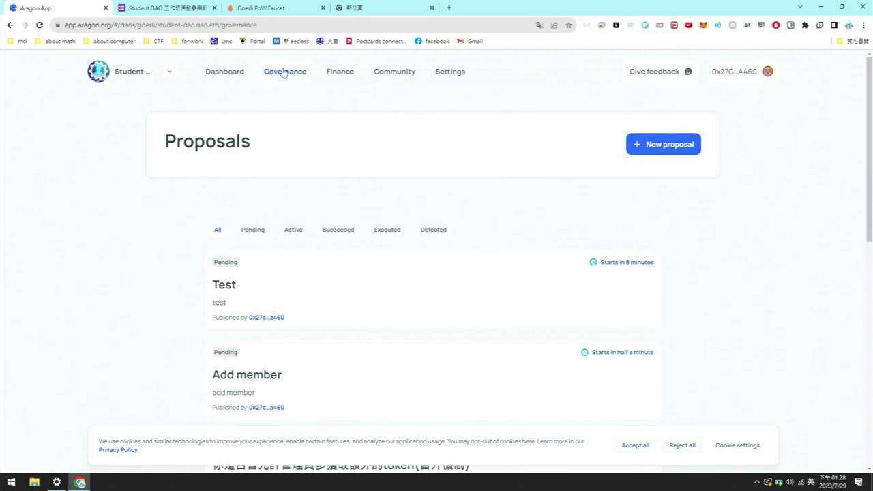
pyautogui.scroll(-5, 242, 191)
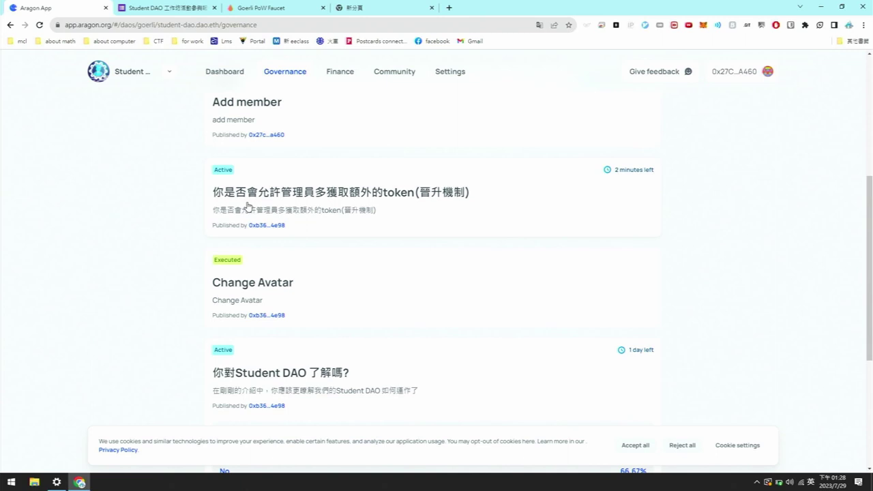
# - Open the active proposal about giving administrators extra tokens
pyautogui.click(240, 185)
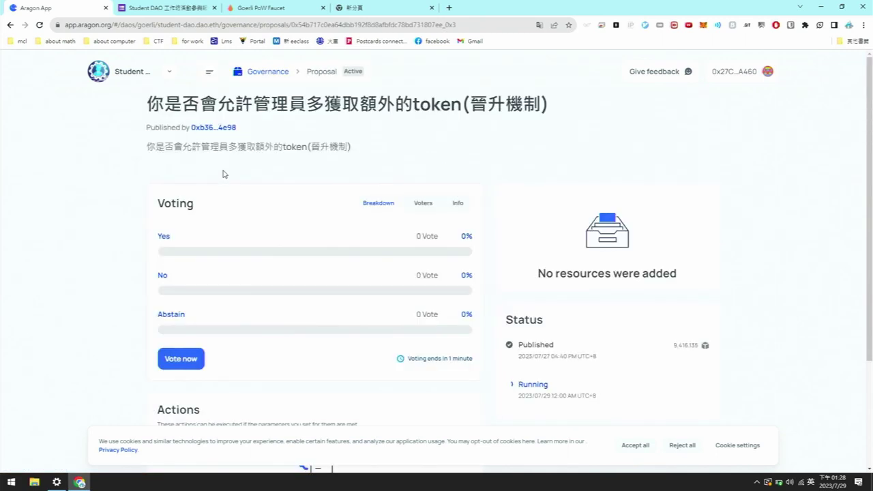
pyautogui.scroll(-2, 242, 172)
pyautogui.scroll(3, 249, 170)
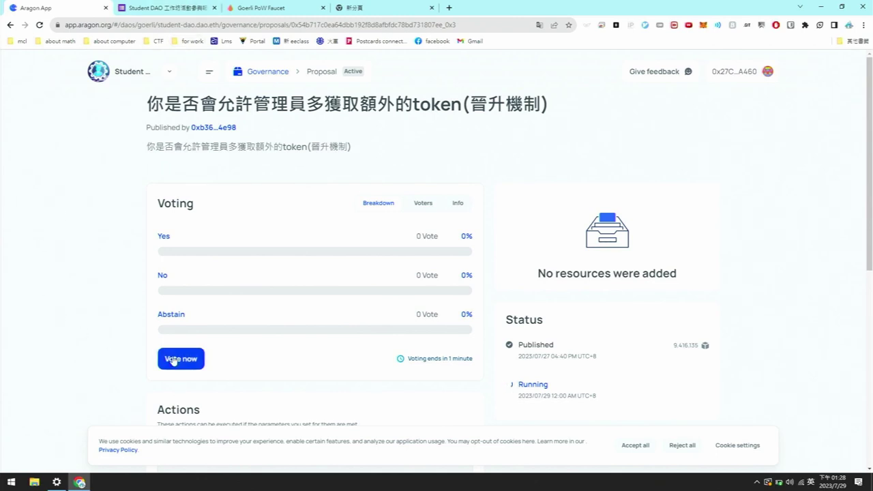
# - Choose Yes as the vote option and submit the vote
pyautogui.click(174, 358)
pyautogui.scroll(-1, 184, 306)
pyautogui.scroll(-2, 182, 273)
pyautogui.click(182, 253)
pyautogui.click(185, 273)
pyautogui.click(189, 254)
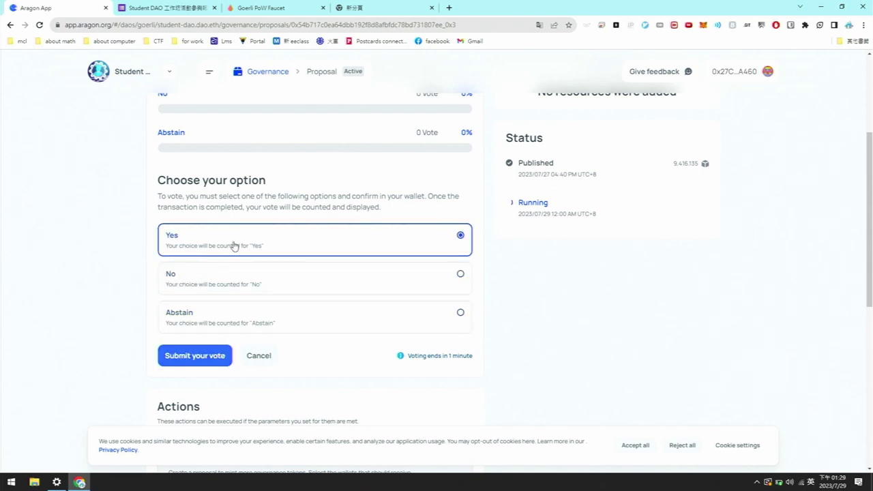
pyautogui.click(180, 356)
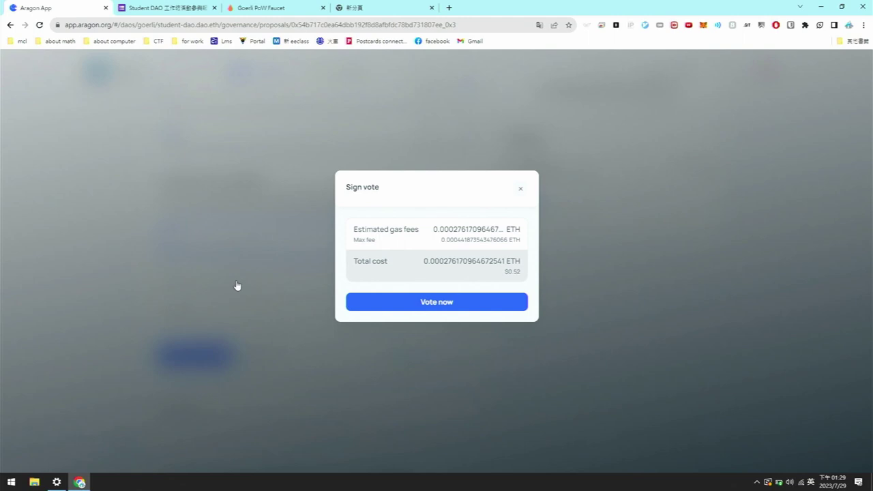
# - Sign the Yes vote and approve the roughly 0.000276 ETH transaction in MetaMask
pyautogui.click(381, 303)
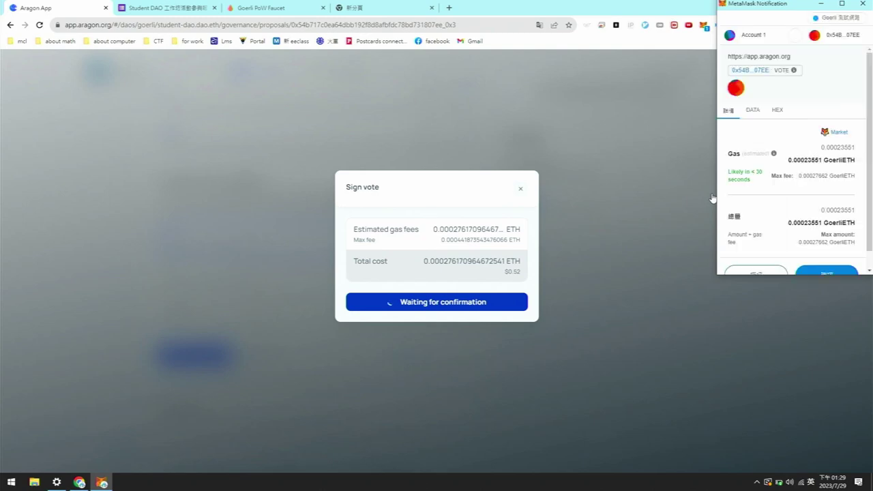
pyautogui.click(809, 275)
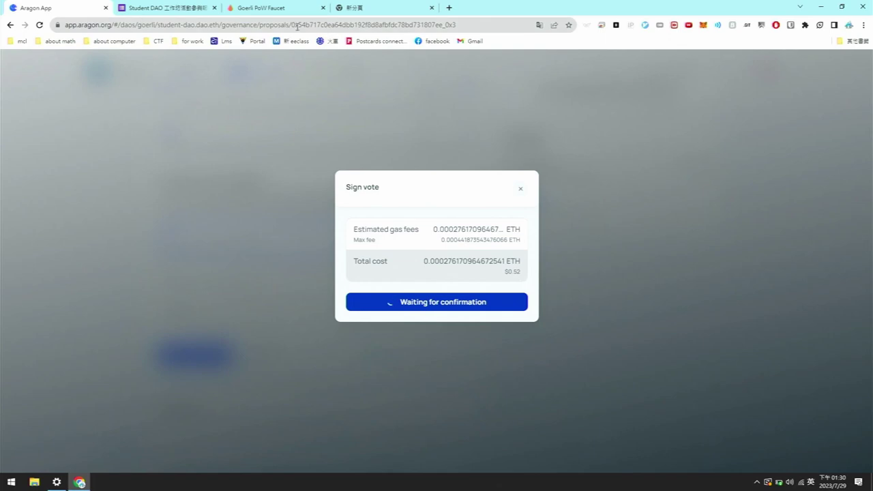
pyautogui.click(401, 27)
pyautogui.hotkey('ctrl', 'c')
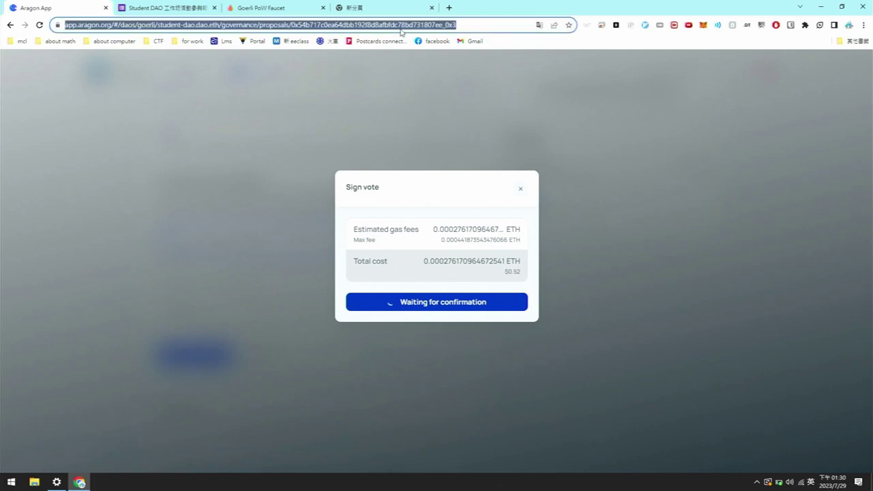
# - Load the copied proposal URL in a second tab and switch to that tab
pyautogui.click(294, 8)
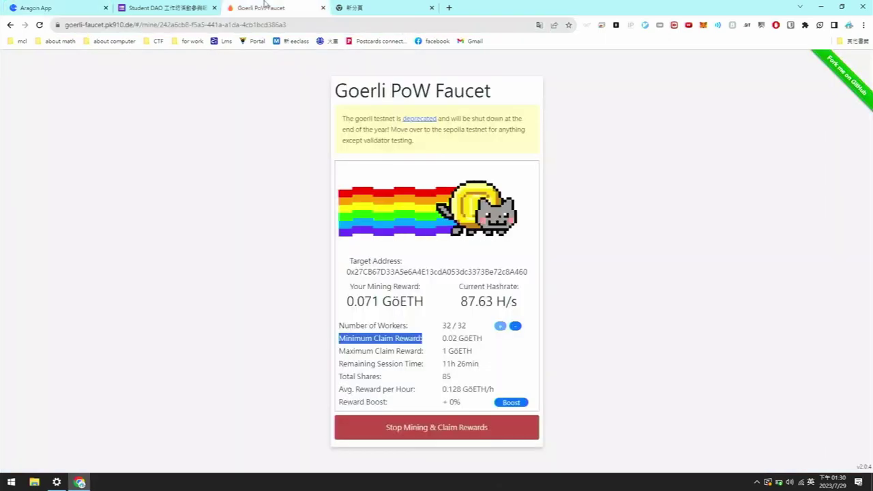
pyautogui.click(137, 8)
pyautogui.hotkey('ctrl', 'v')
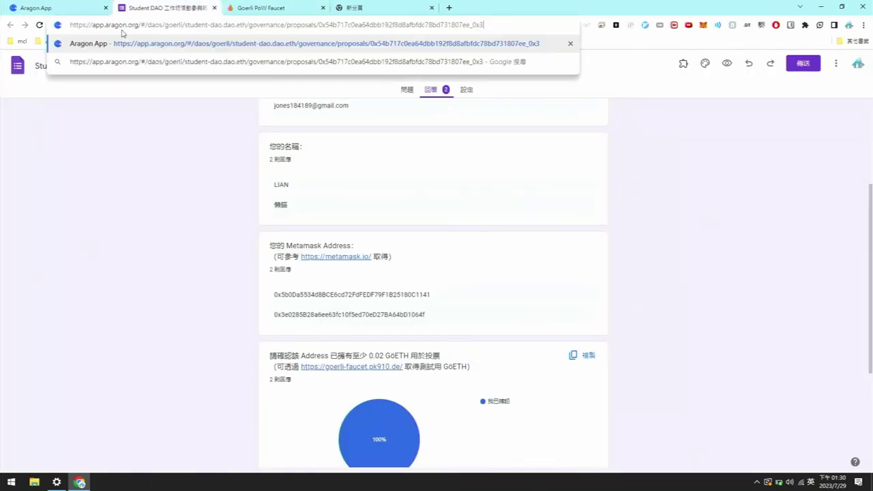
pyautogui.press('Return')
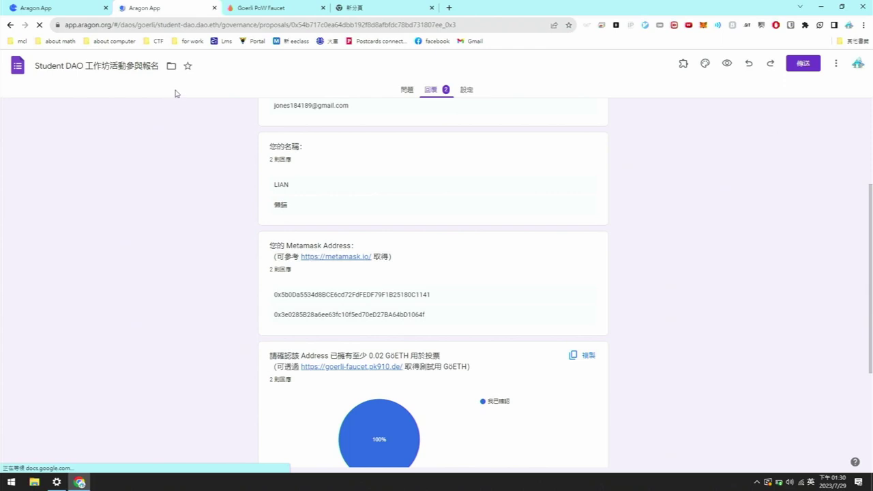
pyautogui.click(59, 6)
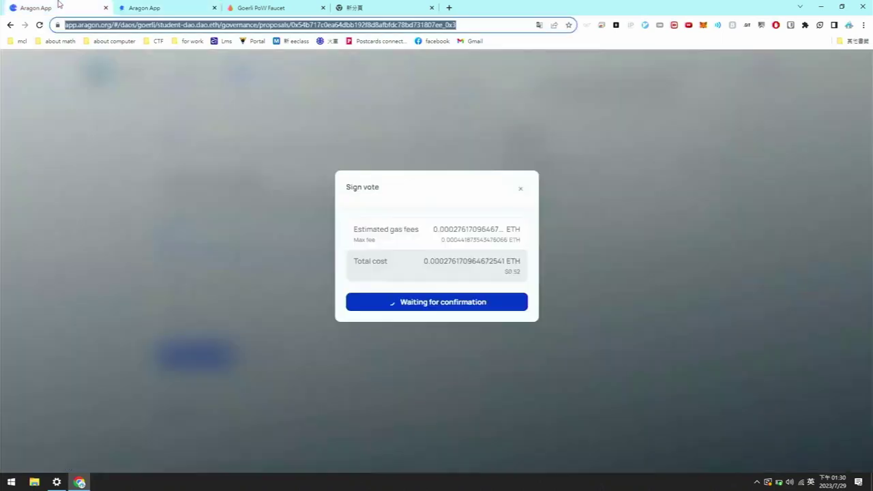
pyautogui.click(131, 7)
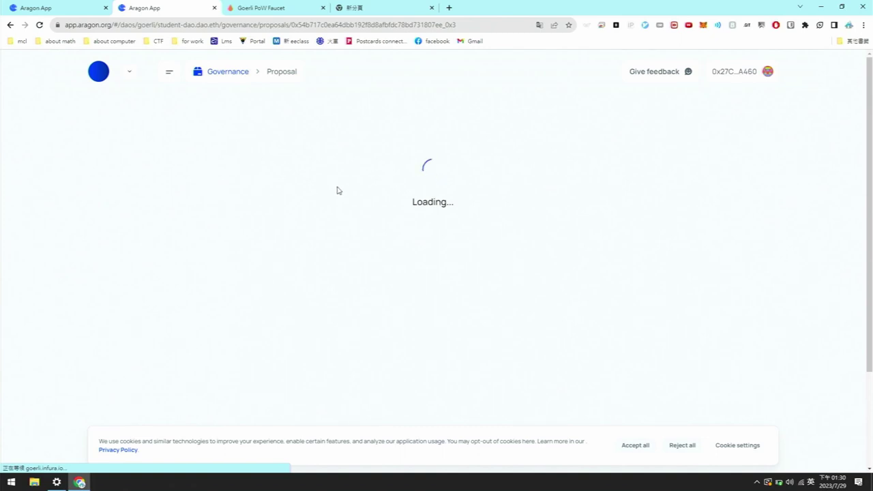
# - Review the Succeeded proposal's Mint tokens summary from New tokens to Total new holders
pyautogui.scroll(-2, 337, 191)
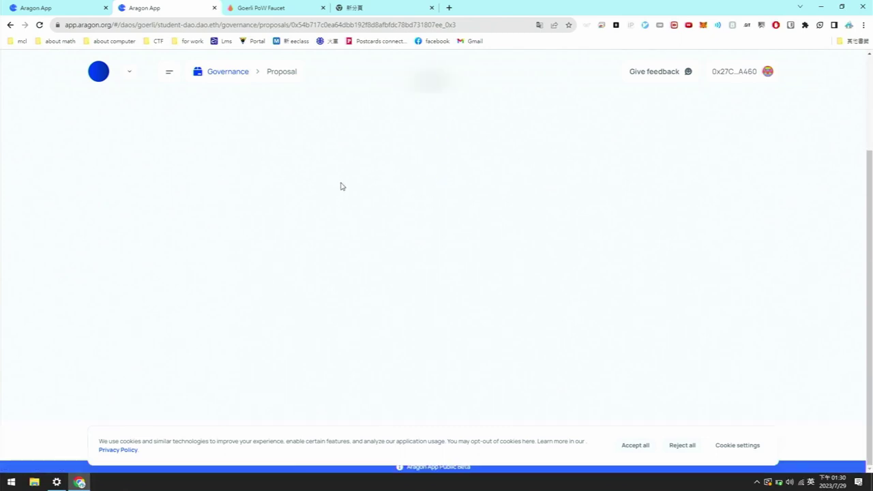
pyautogui.scroll(2, 330, 184)
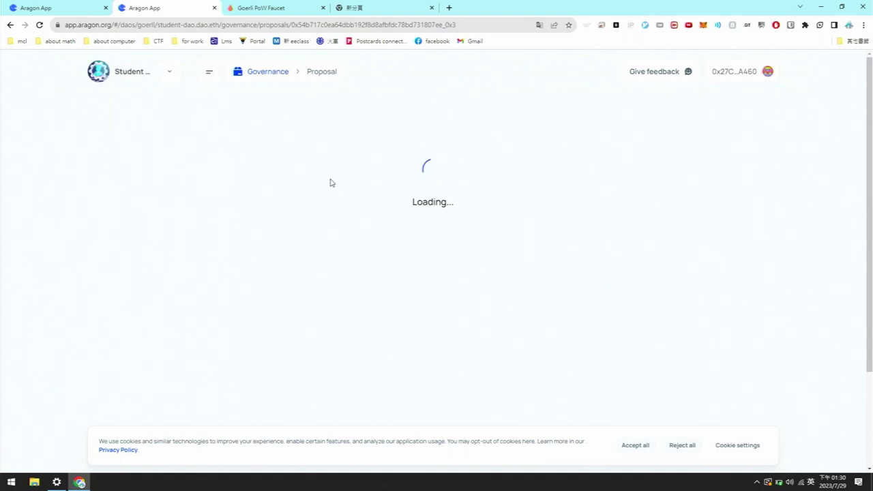
pyautogui.scroll(-6, 289, 127)
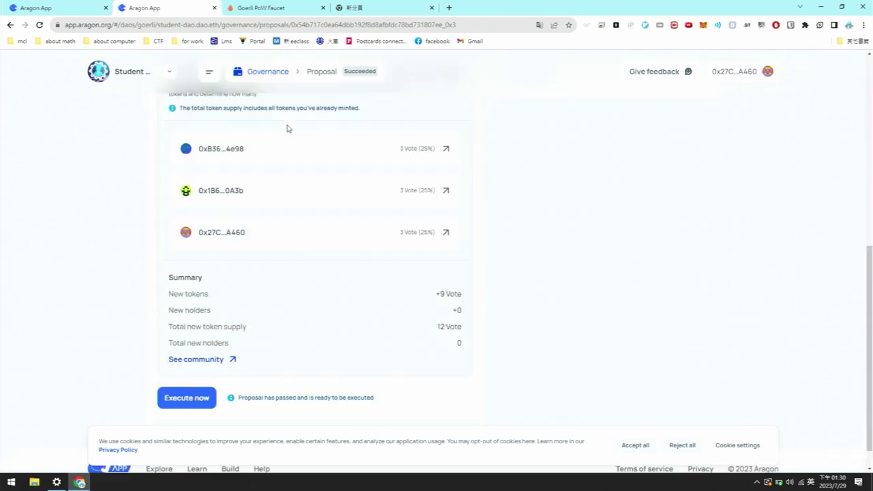
pyautogui.scroll(3, 228, 170)
pyautogui.scroll(2, 187, 171)
pyautogui.scroll(-4, 241, 170)
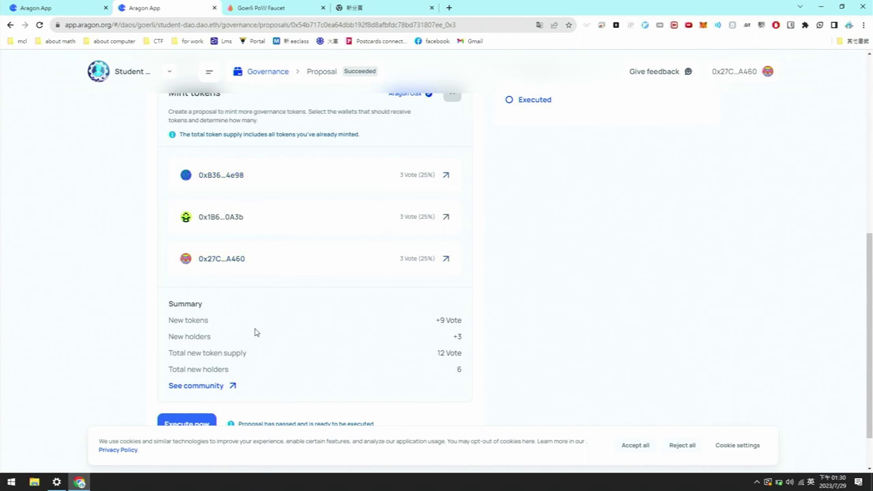
pyautogui.moveTo(166, 322); pyautogui.dragTo(468, 367)
pyautogui.click(468, 367)
# - Check the Yes result of 1 vote at 33.33%, then return to Governance
pyautogui.scroll(-1, 224, 371)
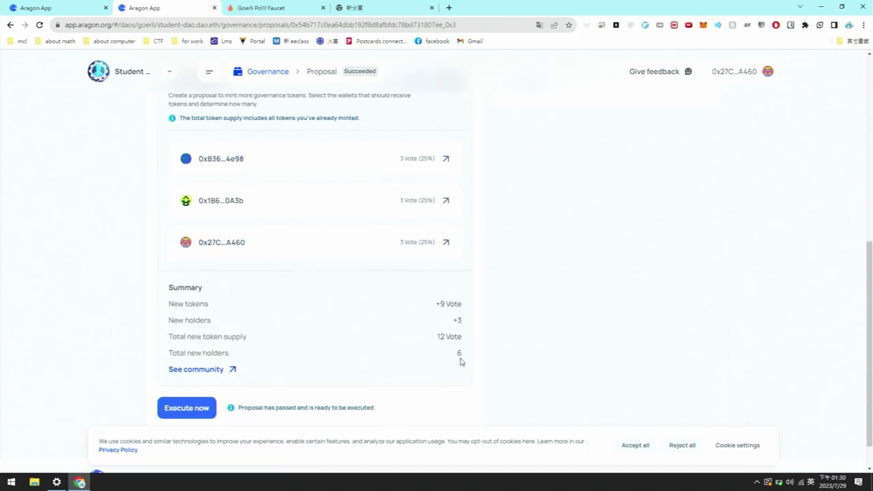
pyautogui.scroll(10, 307, 347)
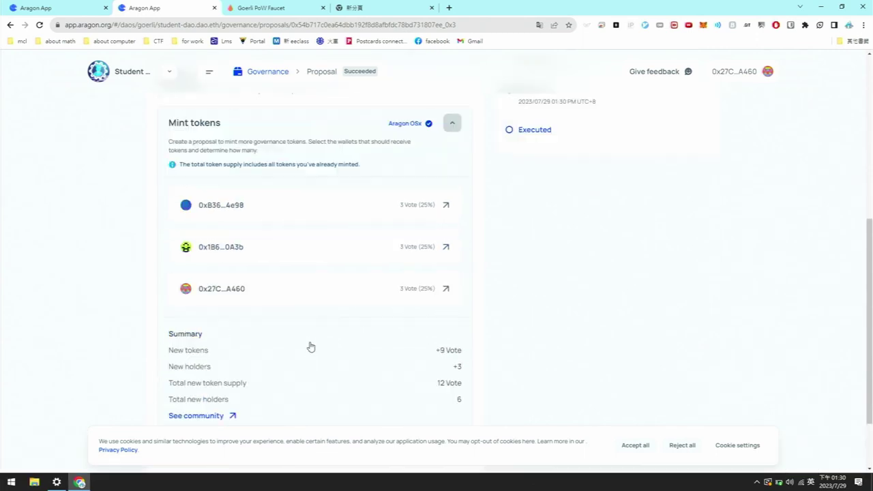
pyautogui.moveTo(423, 237); pyautogui.dragTo(468, 237)
pyautogui.click(467, 237)
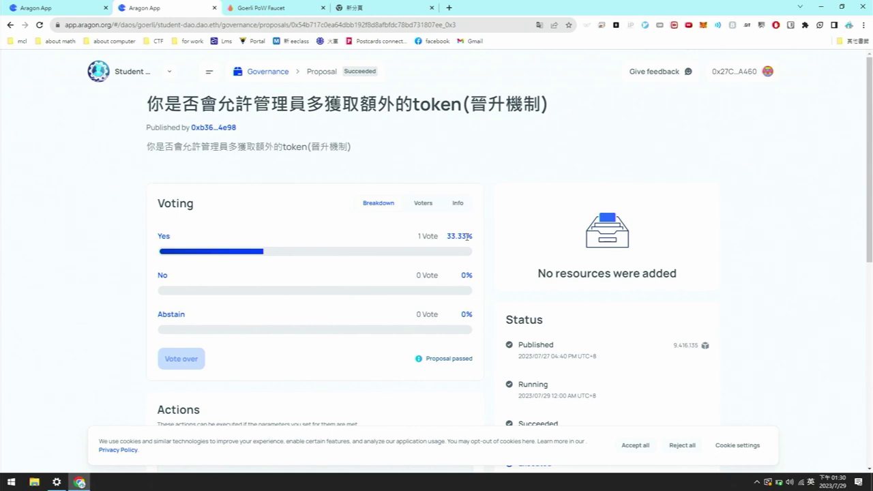
pyautogui.scroll(-4, 203, 257)
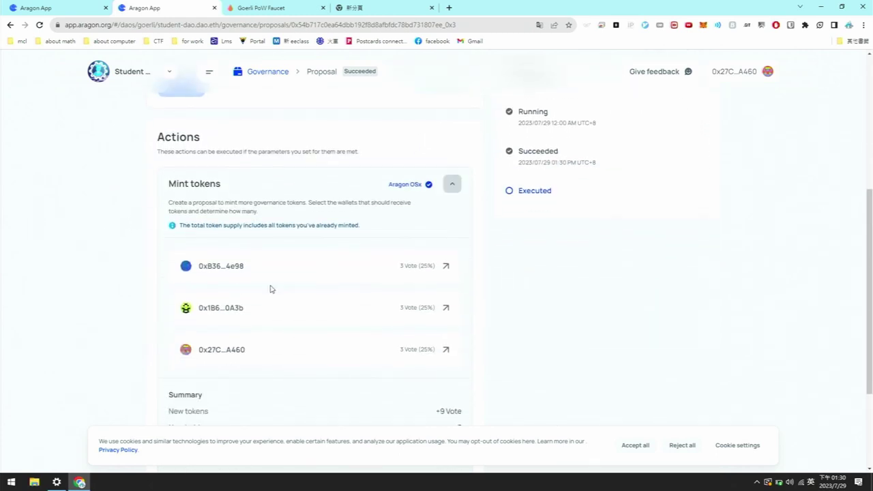
pyautogui.scroll(3, 82, 245)
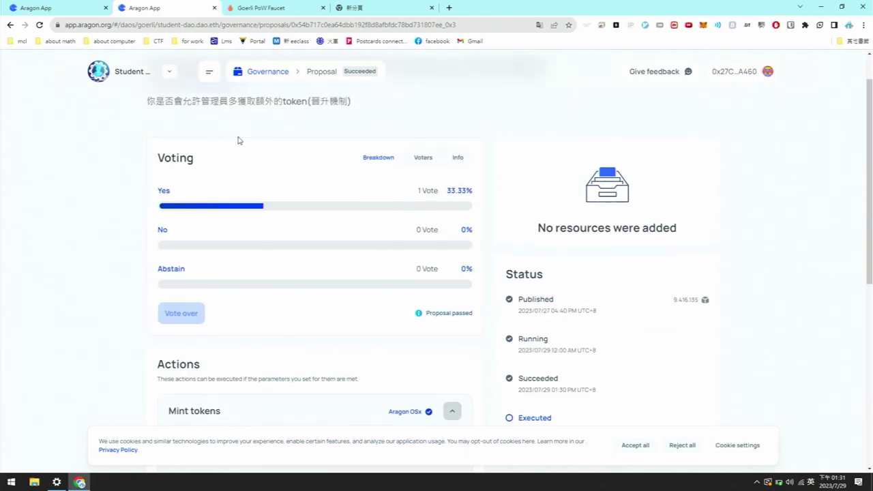
pyautogui.click(258, 74)
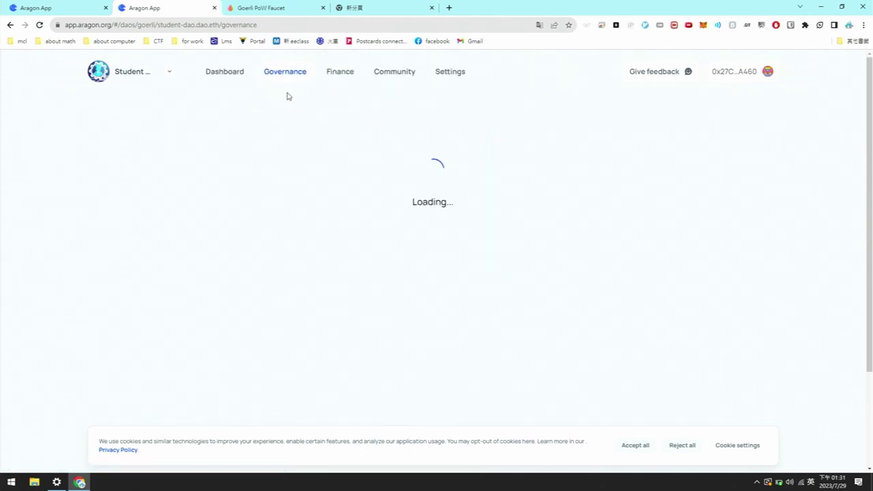